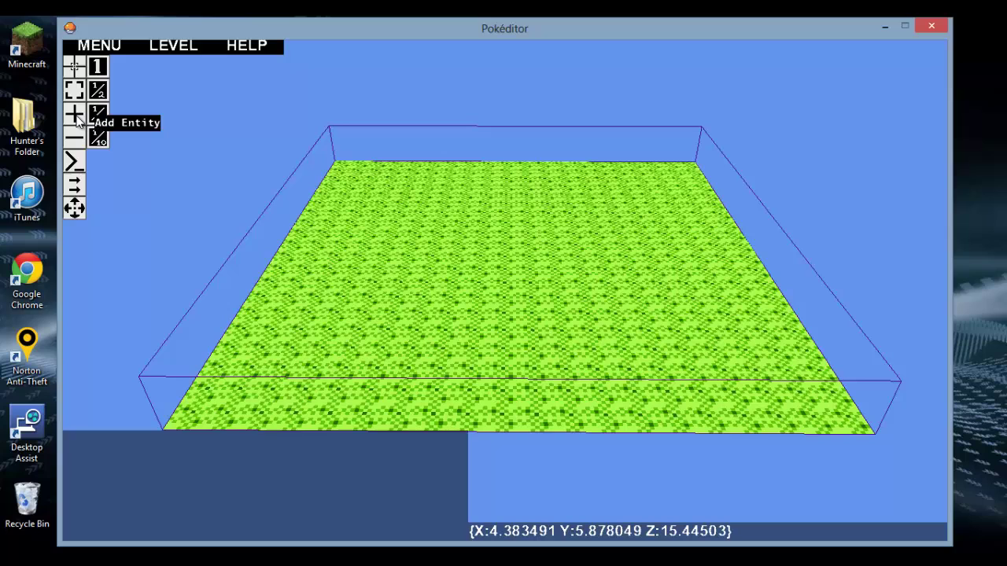
- Open the Add Entity window beside the grass level and keep the WallBlock's Collision set to True
{"action": "left_click", "coordinate": [76, 117]}
{"action": "left_click_drag", "start_coordinate": [180, 49], "coordinate": [829, 63]}
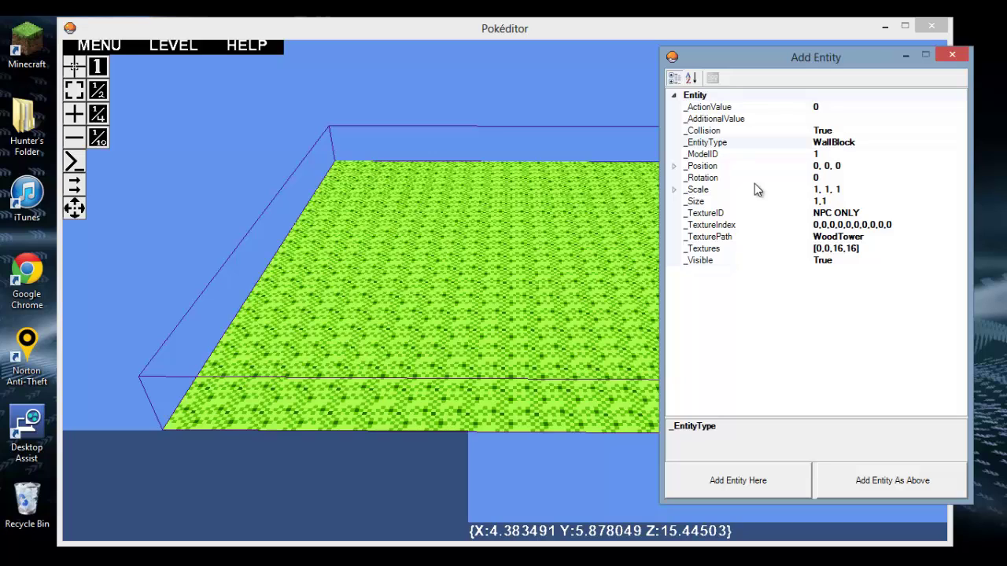
{"action": "left_click", "coordinate": [845, 131]}
{"action": "left_click", "coordinate": [960, 130]}
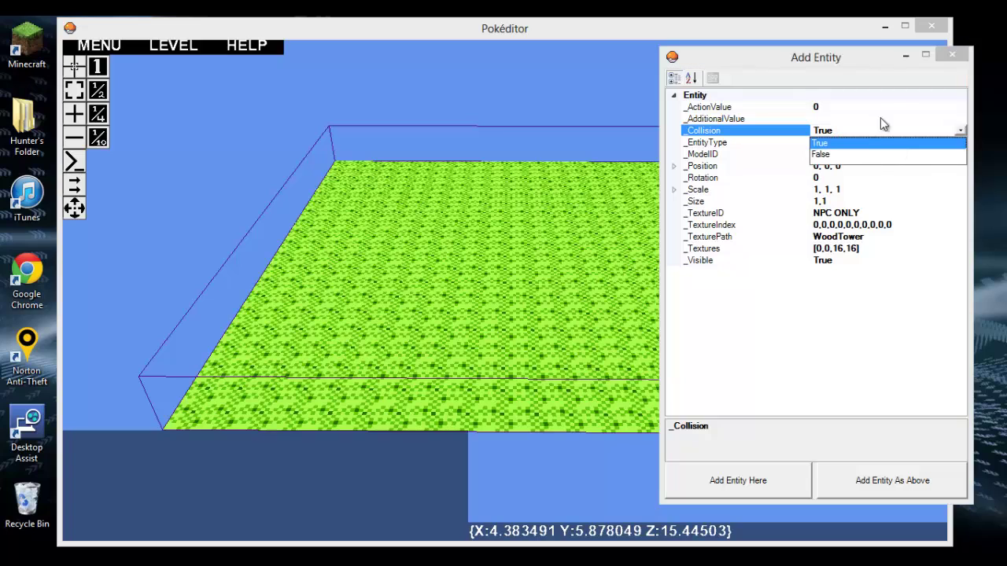
{"action": "left_click", "coordinate": [850, 135]}
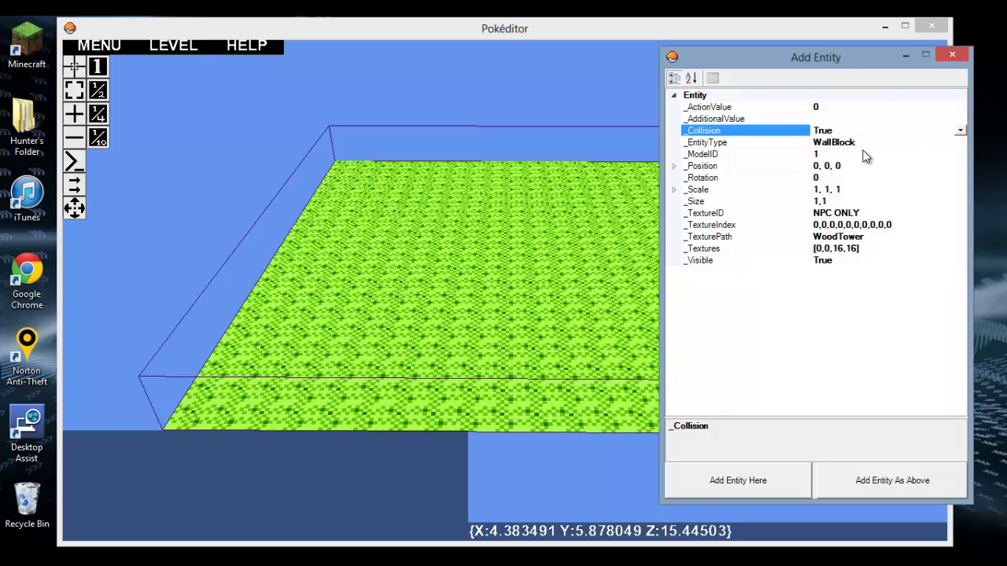
{"action": "left_click", "coordinate": [909, 145]}
{"action": "left_click", "coordinate": [960, 144]}
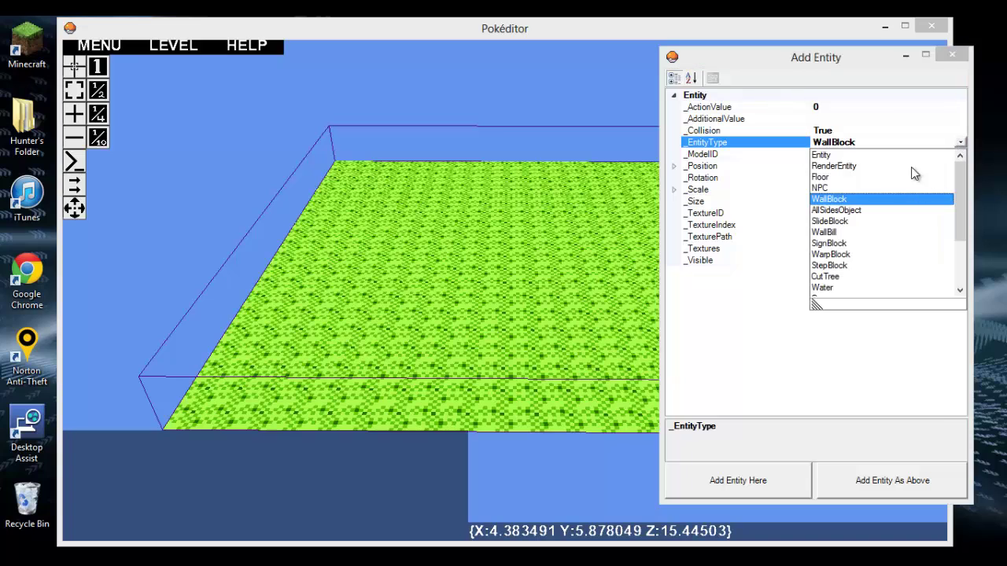
{"action": "left_click", "coordinate": [874, 141]}
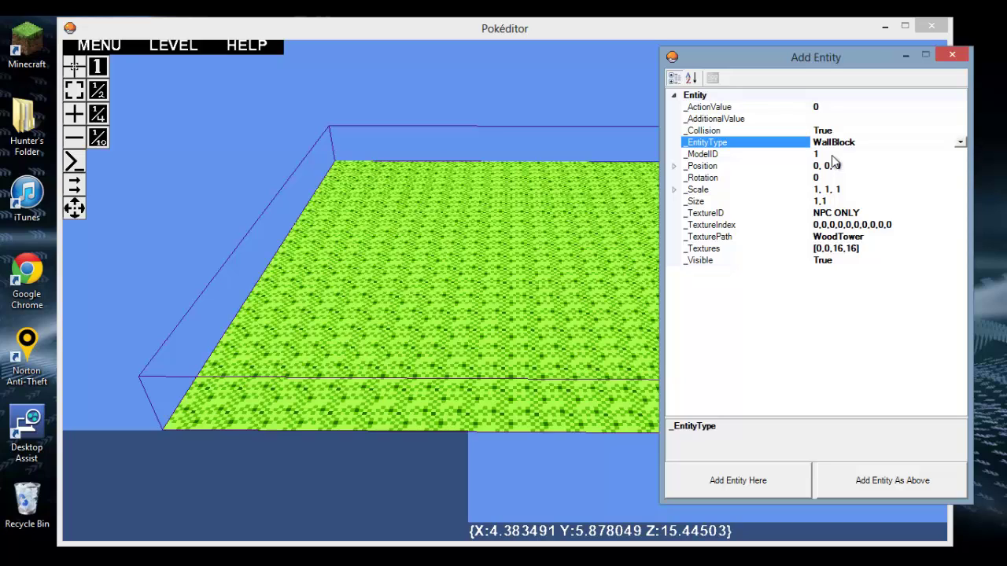
{"action": "left_click", "coordinate": [959, 144]}
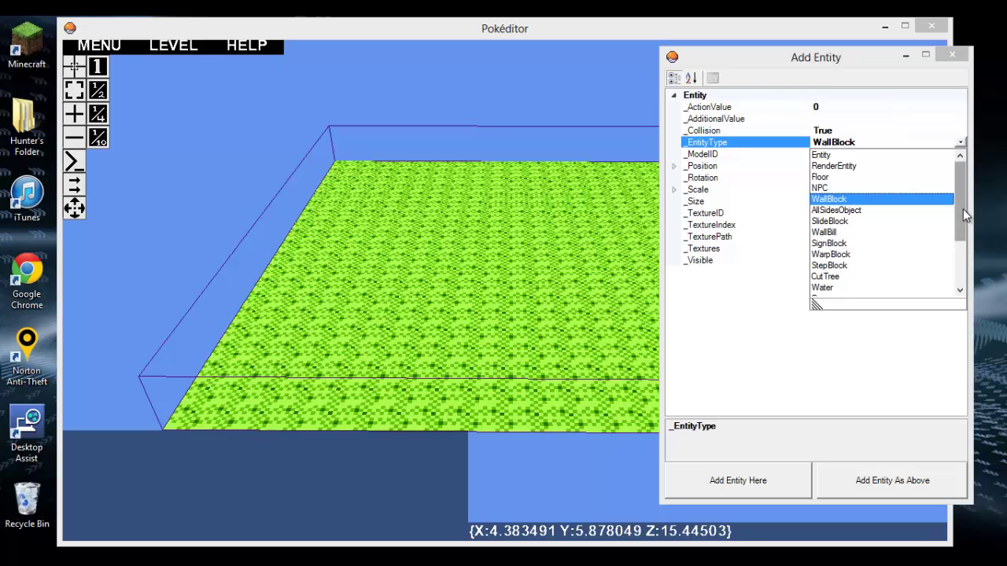
{"action": "left_click_drag", "start_coordinate": [963, 209], "coordinate": [963, 244]}
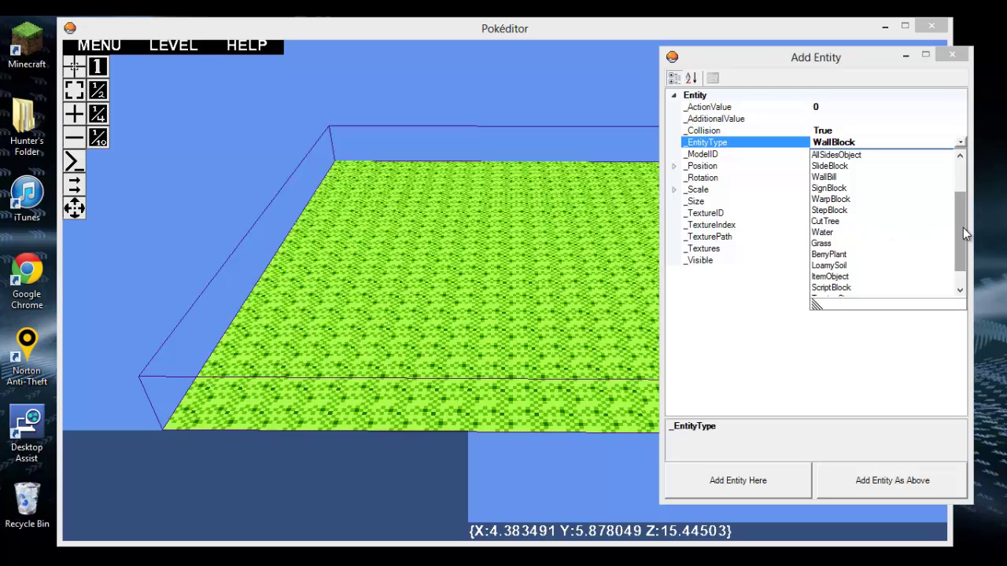
{"action": "left_click_drag", "start_coordinate": [963, 227], "coordinate": [963, 234]}
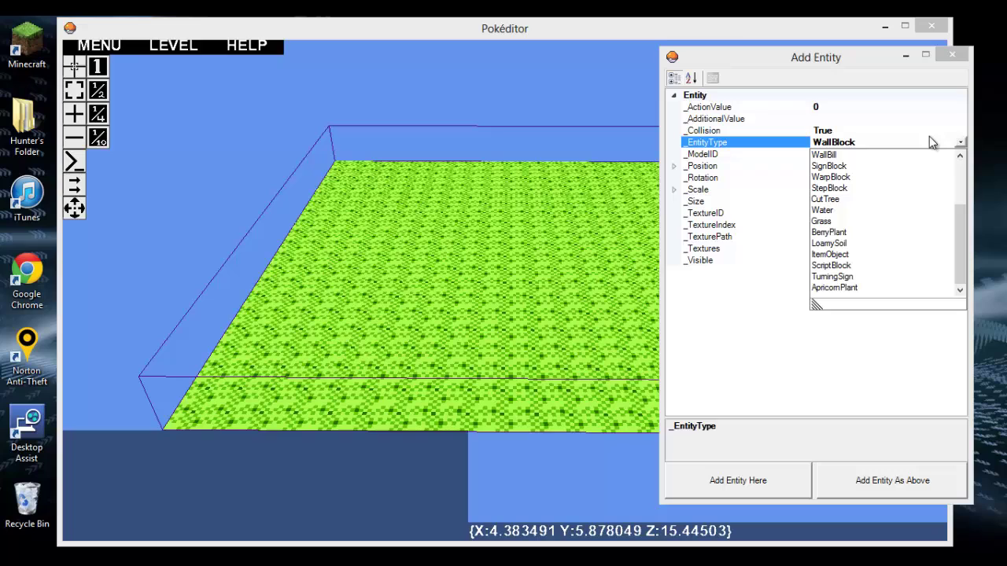
{"action": "left_click", "coordinate": [959, 143]}
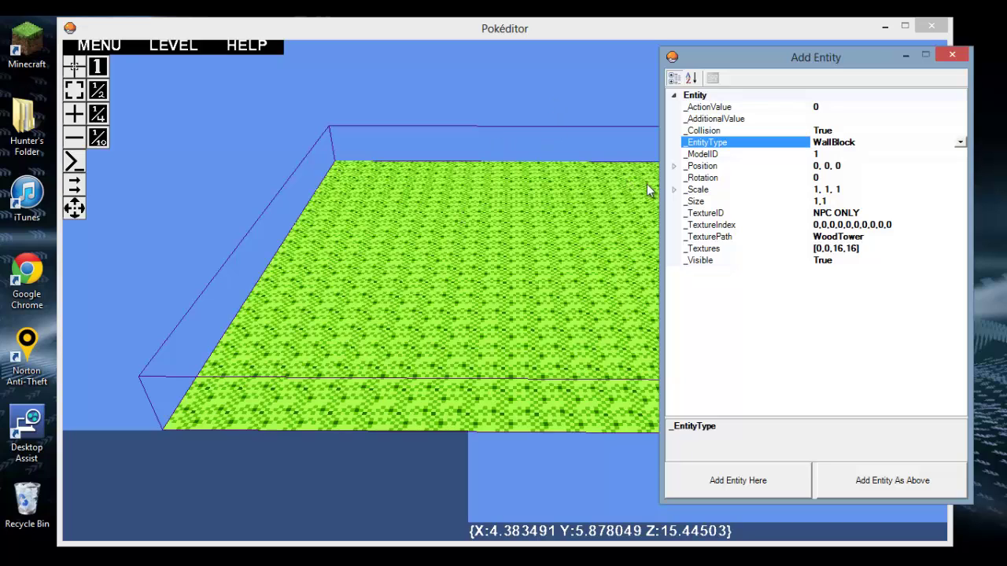
- Set the new WallBlock's position to 4, 1, 4 and add it to the level
{"action": "left_click", "coordinate": [819, 167]}
{"action": "key", "text": "BackSpace"}
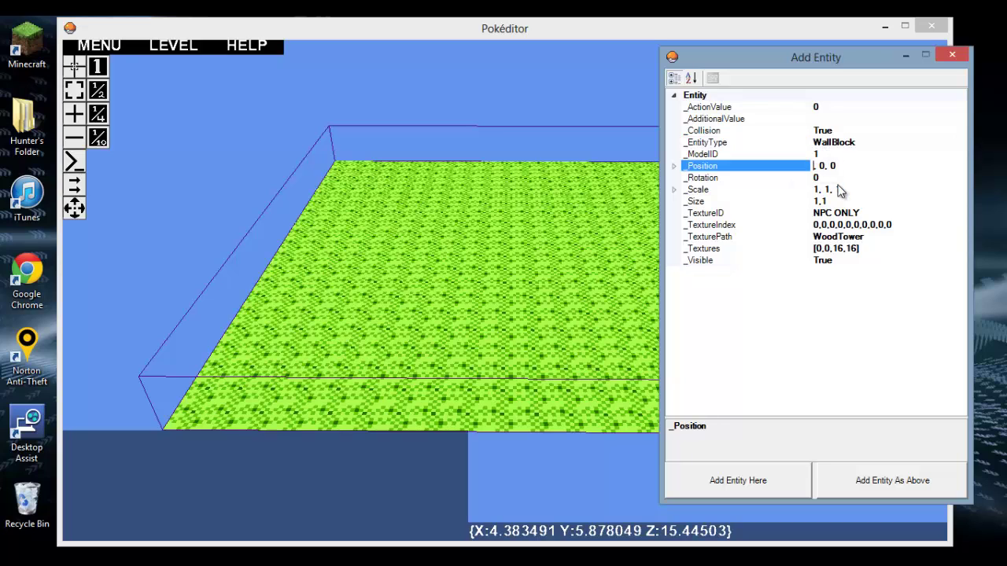
{"action": "type", "text": "4"}
{"action": "key", "text": "Right"}
{"action": "key", "text": "Right"}
{"action": "key", "text": "Right"}
{"action": "key", "text": "BackSpace"}
{"action": "type", "text": "1"}
{"action": "left_click", "coordinate": [851, 165]}
{"action": "key", "text": "BackSpace"}
{"action": "type", "text": "4"}
{"action": "key", "text": "Return"}
{"action": "left_click", "coordinate": [890, 477]}
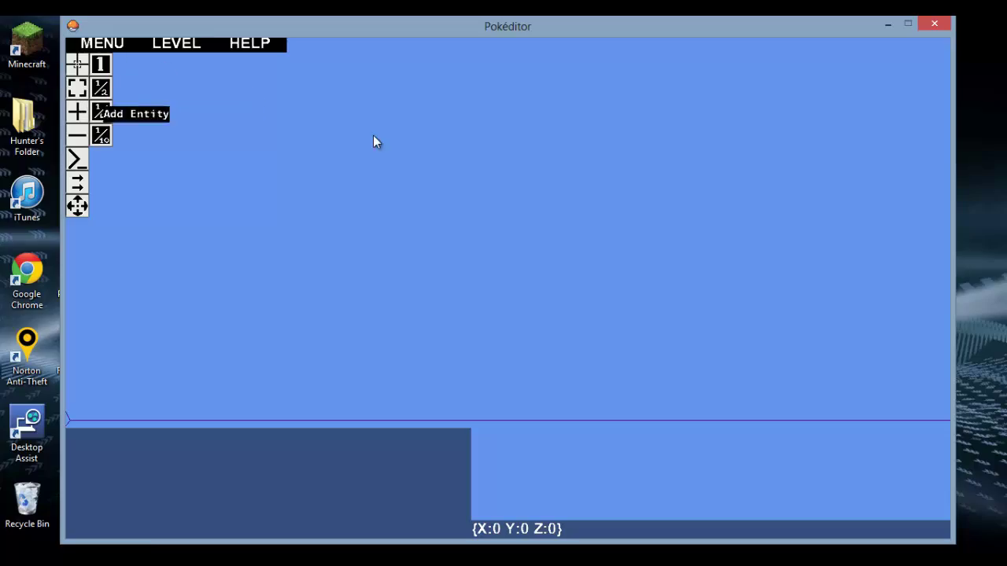
- Bring the grass floor into view and add another WallBlock at the default position 0, 0, 0
{"action": "key", "text": "w"}
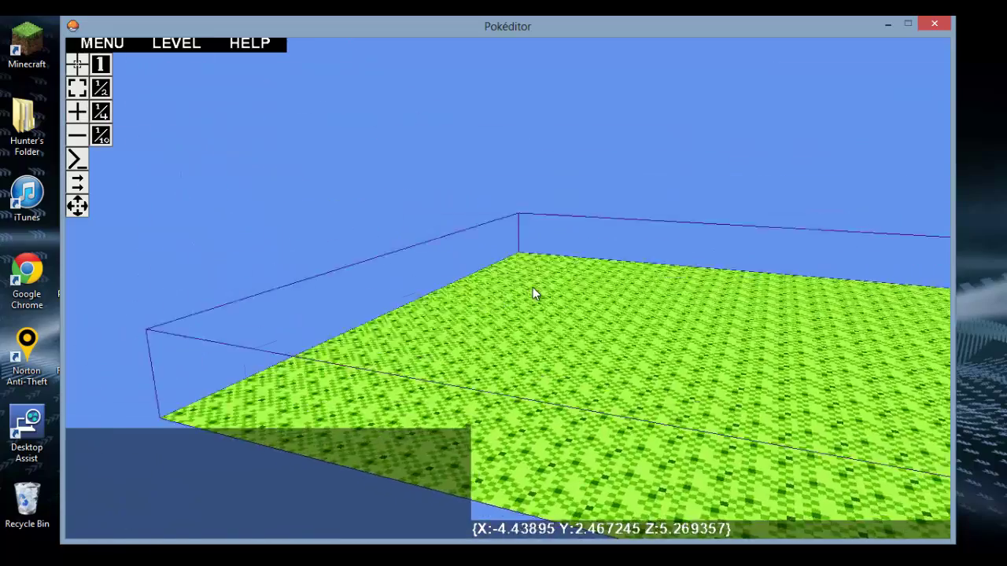
{"action": "key", "text": "w"}
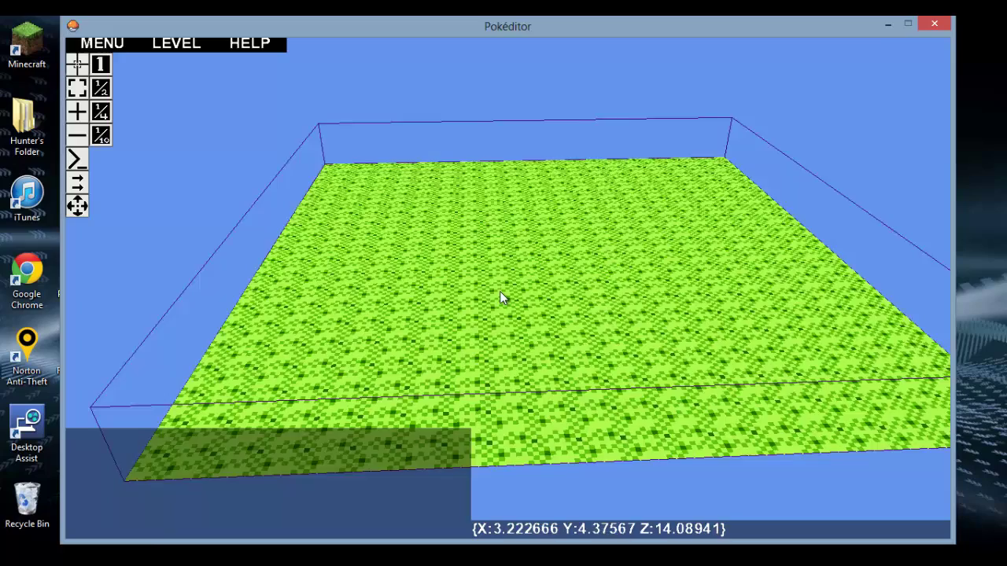
{"action": "left_click", "coordinate": [77, 111]}
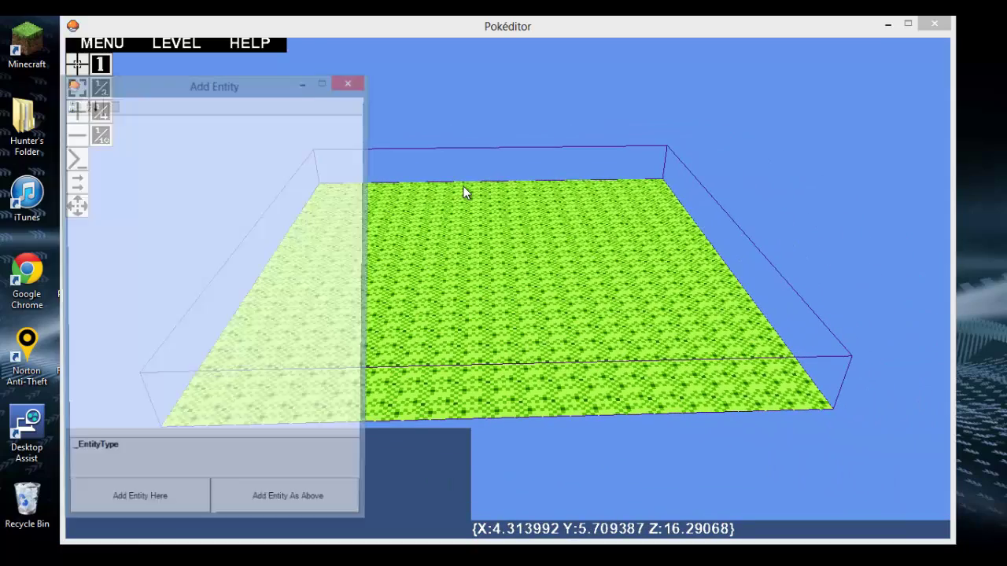
{"action": "left_click_drag", "start_coordinate": [246, 84], "coordinate": [693, 63]}
{"action": "left_click_drag", "start_coordinate": [776, 63], "coordinate": [856, 67]}
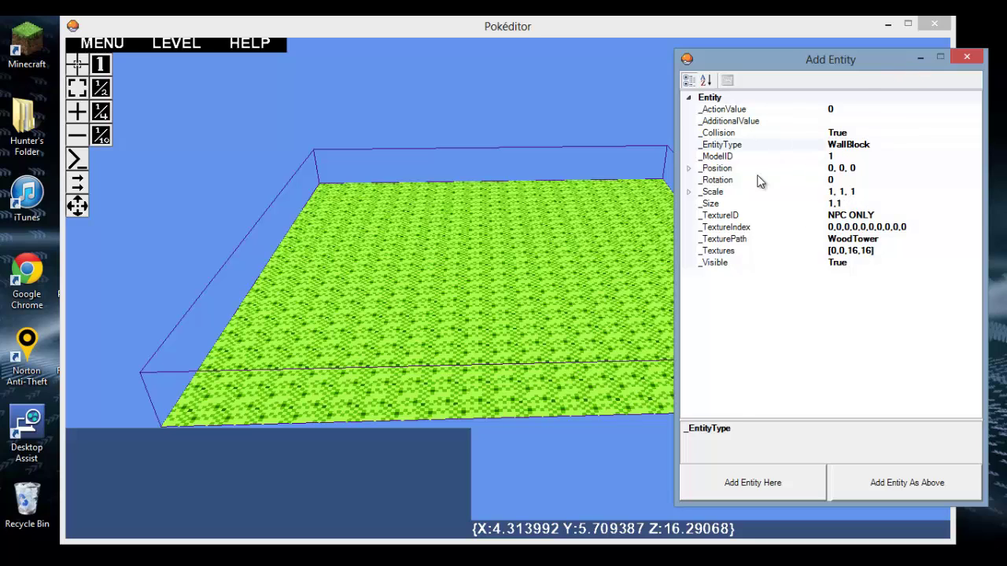
{"action": "left_click", "coordinate": [869, 483]}
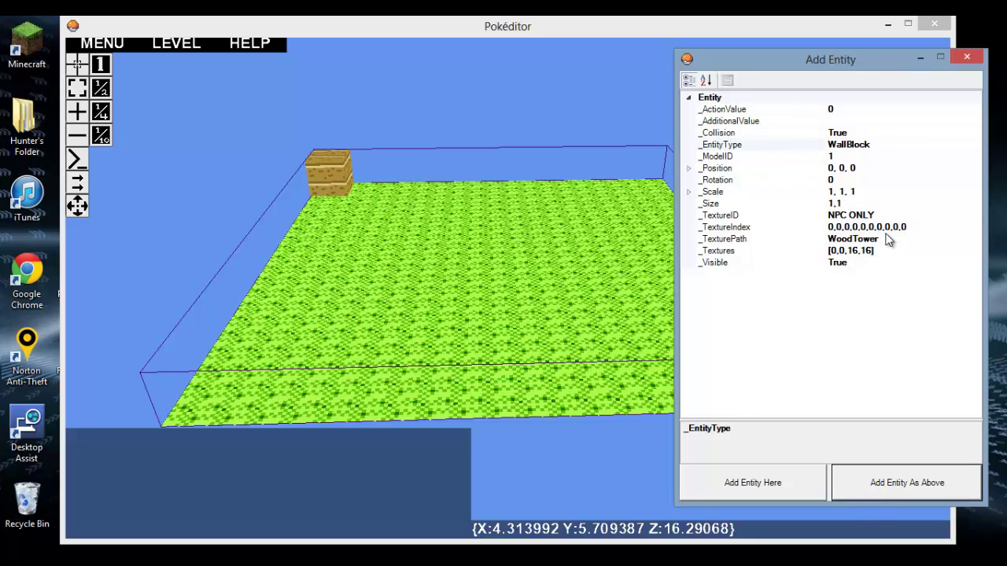
- Select the wooden block and set its Scale to 1, 2, 1 to make it taller
{"action": "left_click", "coordinate": [967, 57]}
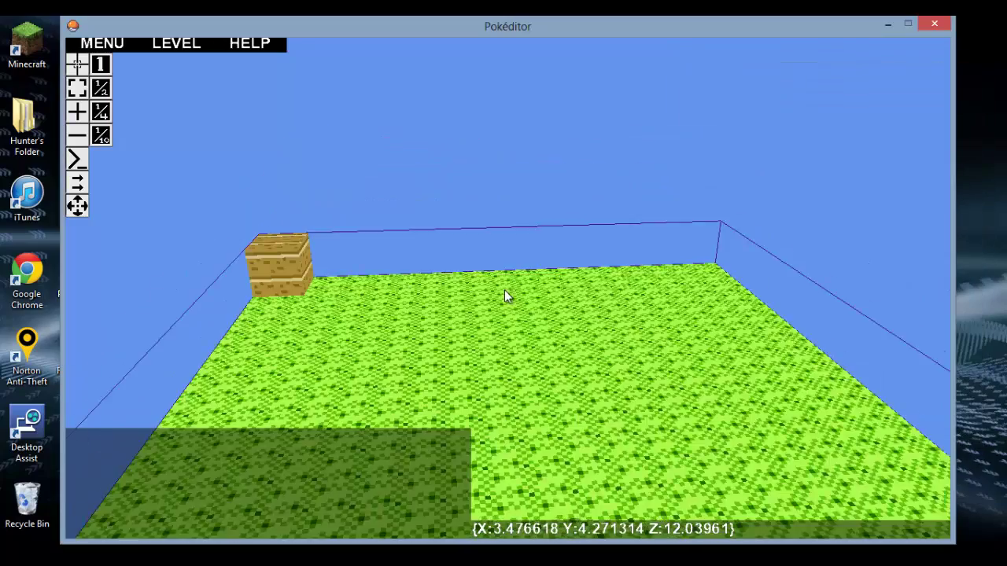
{"action": "left_click", "coordinate": [102, 92]}
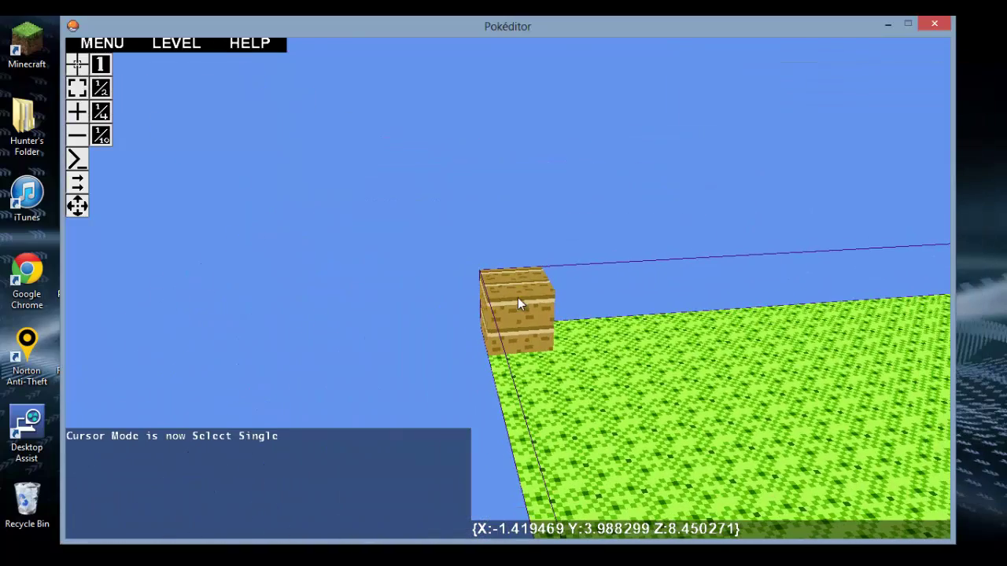
{"action": "left_click", "coordinate": [337, 192]}
{"action": "left_click_drag", "start_coordinate": [354, 97], "coordinate": [303, 69]}
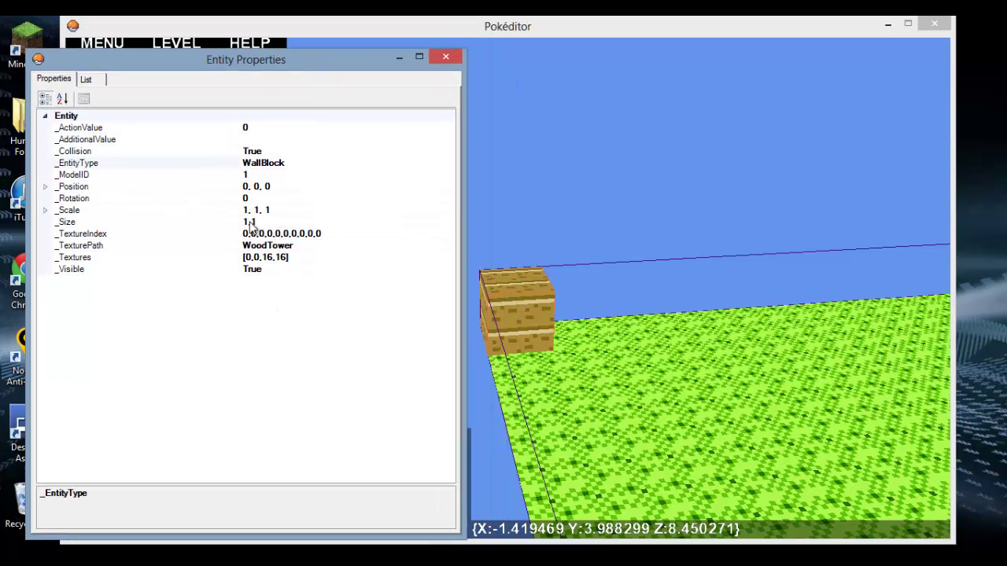
{"action": "left_click_drag", "start_coordinate": [348, 59], "coordinate": [295, 51]}
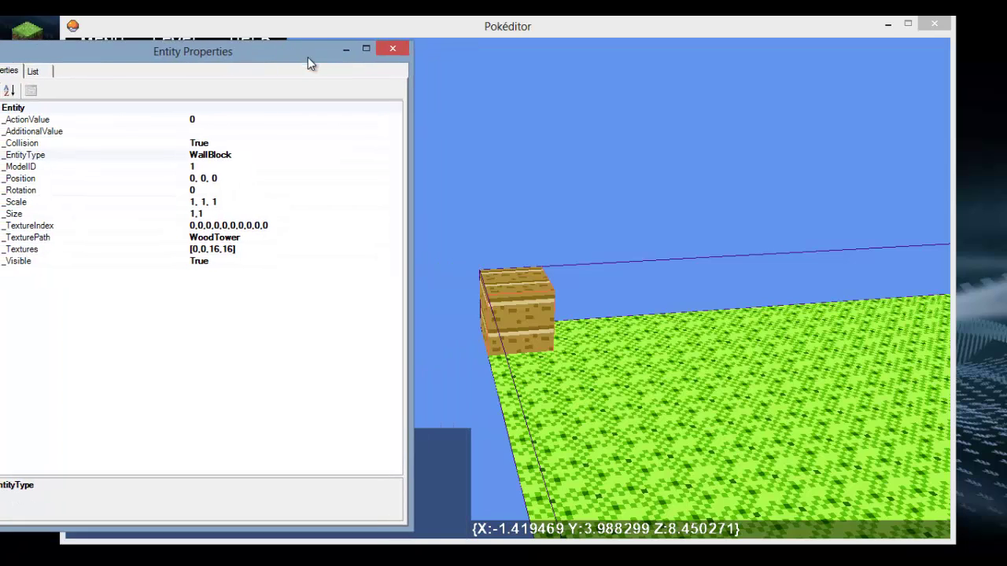
{"action": "left_click", "coordinate": [203, 202]}
{"action": "key", "text": "BackSpace"}
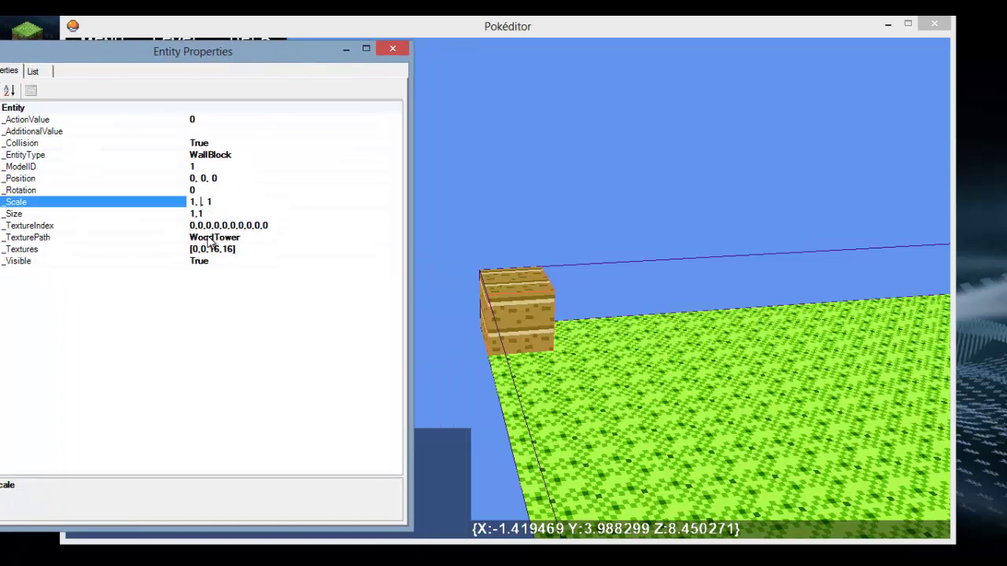
{"action": "type", "text": "2"}
{"action": "key", "text": "Return"}
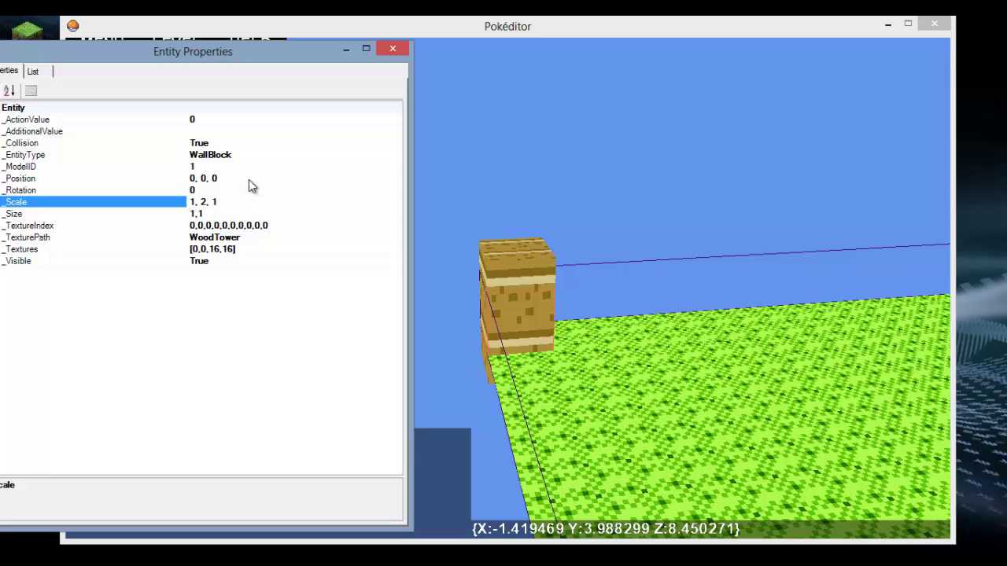
- Raise the block to position 0, 0.5, 0 and close its properties
{"action": "left_click", "coordinate": [206, 178]}
{"action": "key", "text": "BackSpace"}
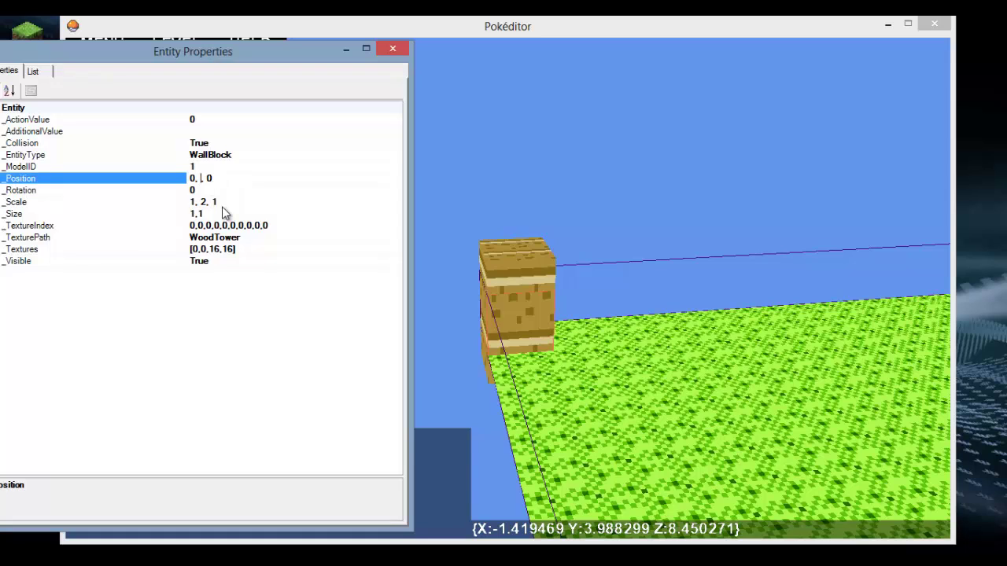
{"action": "type", "text": "0.25"}
{"action": "key", "text": "Return"}
{"action": "key", "text": "BackSpace"}
{"action": "key", "text": "BackSpace"}
{"action": "key", "text": "BackSpace"}
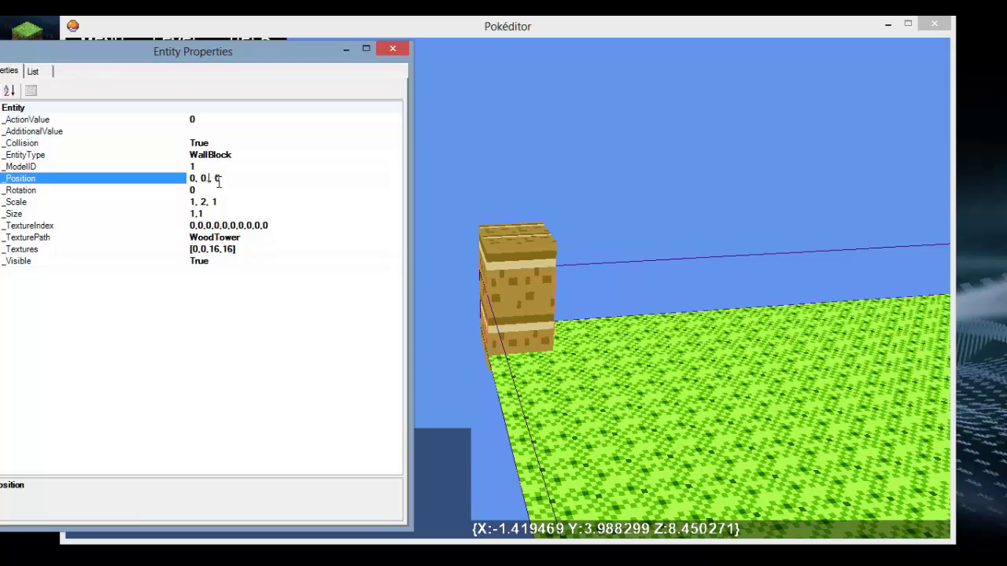
{"action": "type", "text": ".5"}
{"action": "key", "text": "Return"}
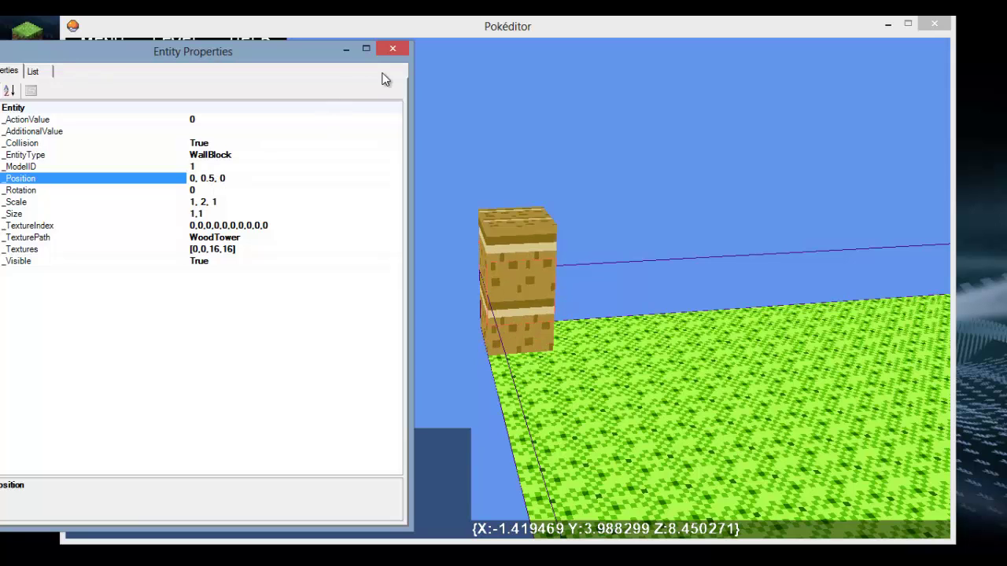
{"action": "left_click", "coordinate": [390, 50]}
{"action": "left_click_drag", "start_coordinate": [500, 304], "coordinate": [213, 175]}
- Reopen the wall block's properties and change its Size from 1, 1 to 5, 5
{"action": "left_click", "coordinate": [92, 169]}
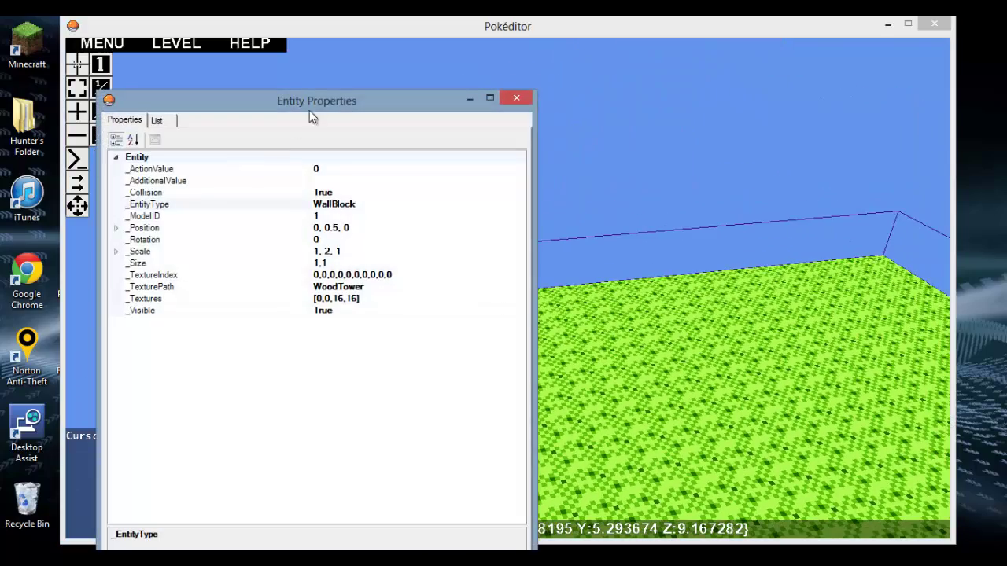
{"action": "left_click_drag", "start_coordinate": [321, 99], "coordinate": [778, 45]}
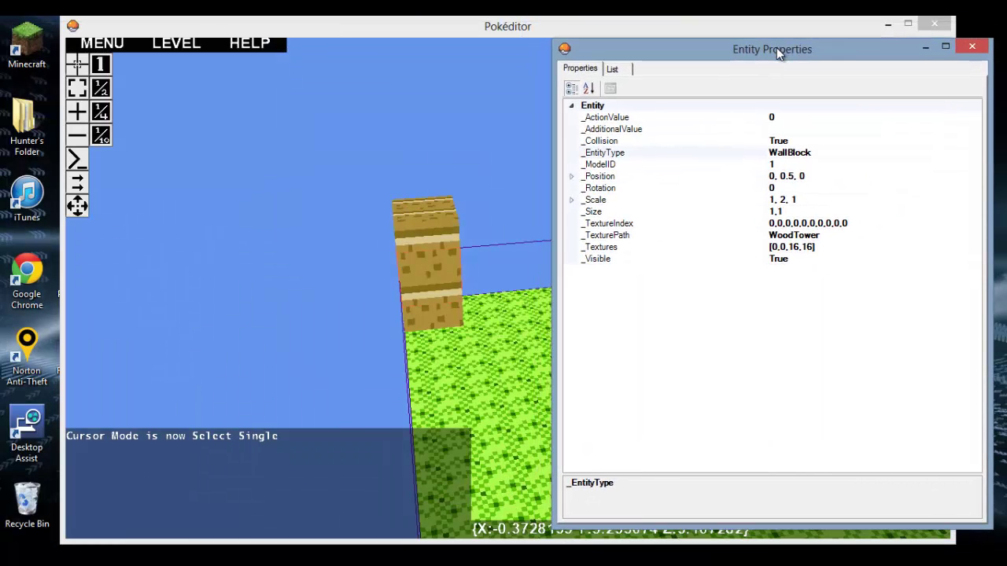
{"action": "left_click", "coordinate": [775, 214]}
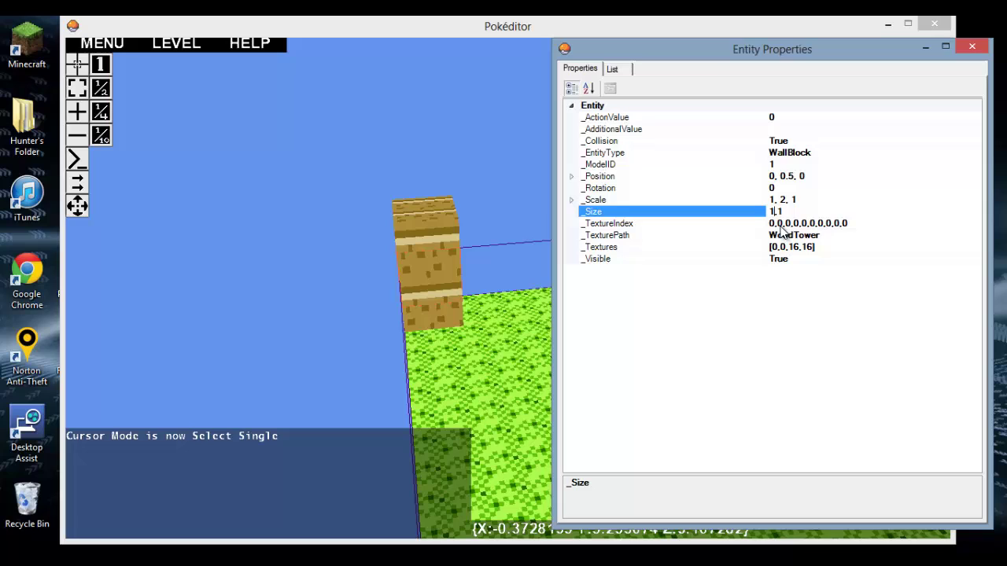
{"action": "key", "text": "BackSpace"}
{"action": "type", "text": "5"}
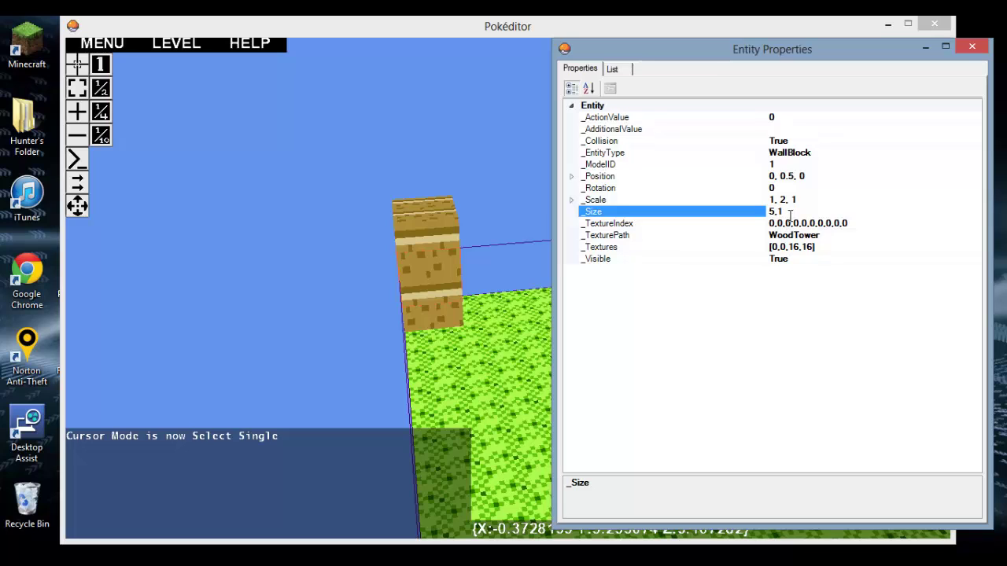
{"action": "left_click", "coordinate": [792, 214]}
{"action": "key", "text": "BackSpace"}
{"action": "key", "text": "BackSpace"}
{"action": "type", "text": "5"}
{"action": "key", "text": "Return"}
- Orbit toward the grass field and reopen the 5x5 block's properties in Select Field mode
{"action": "left_click", "coordinate": [747, 325]}
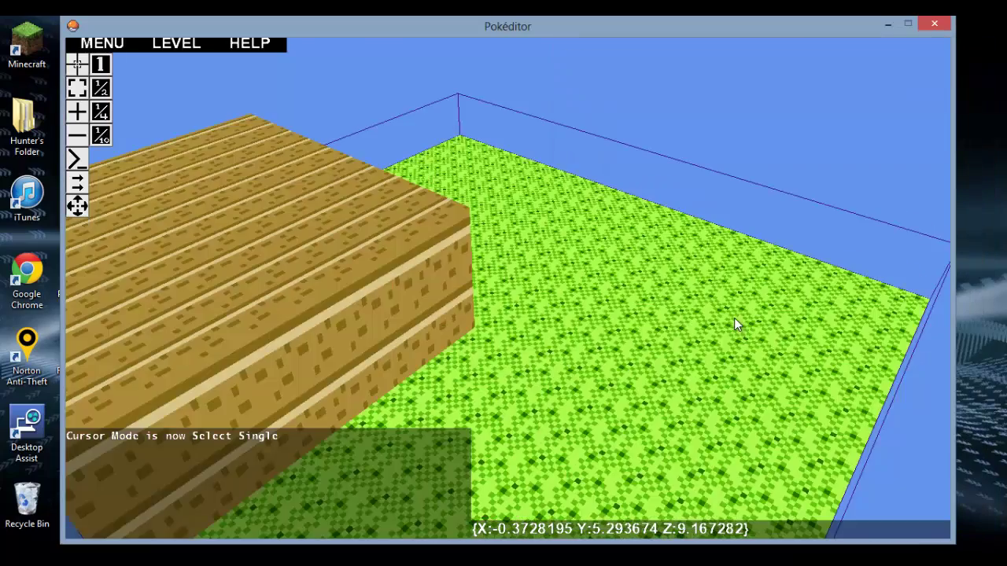
{"action": "left_click_drag", "start_coordinate": [734, 318], "coordinate": [128, 150]}
{"action": "left_click", "coordinate": [82, 92]}
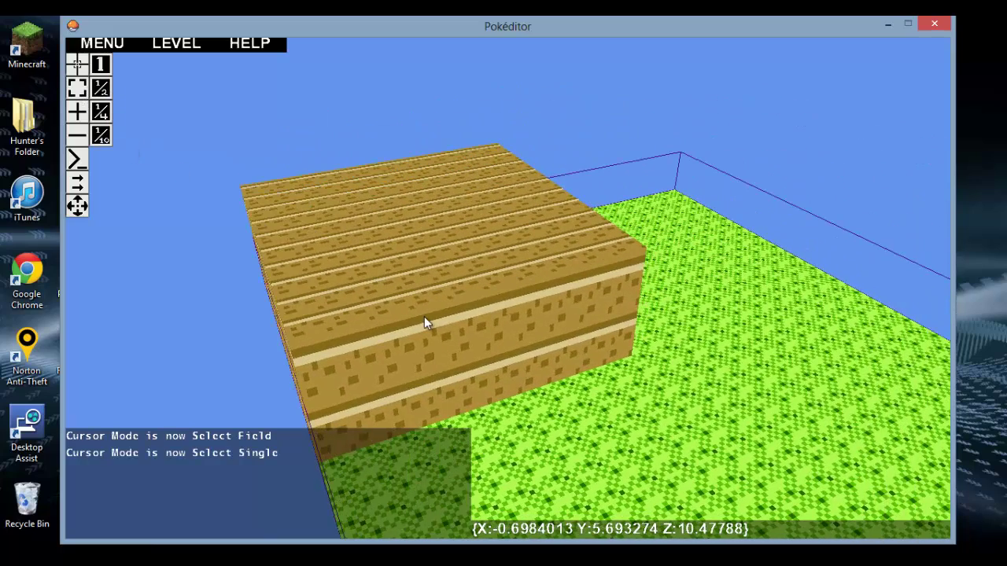
{"action": "left_click", "coordinate": [83, 182]}
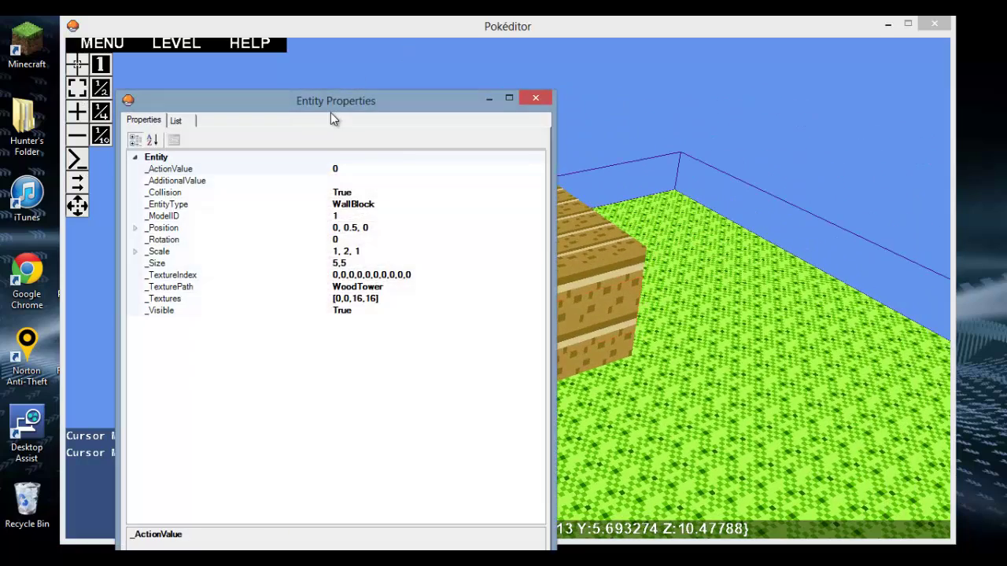
{"action": "left_click_drag", "start_coordinate": [327, 99], "coordinate": [810, 64]}
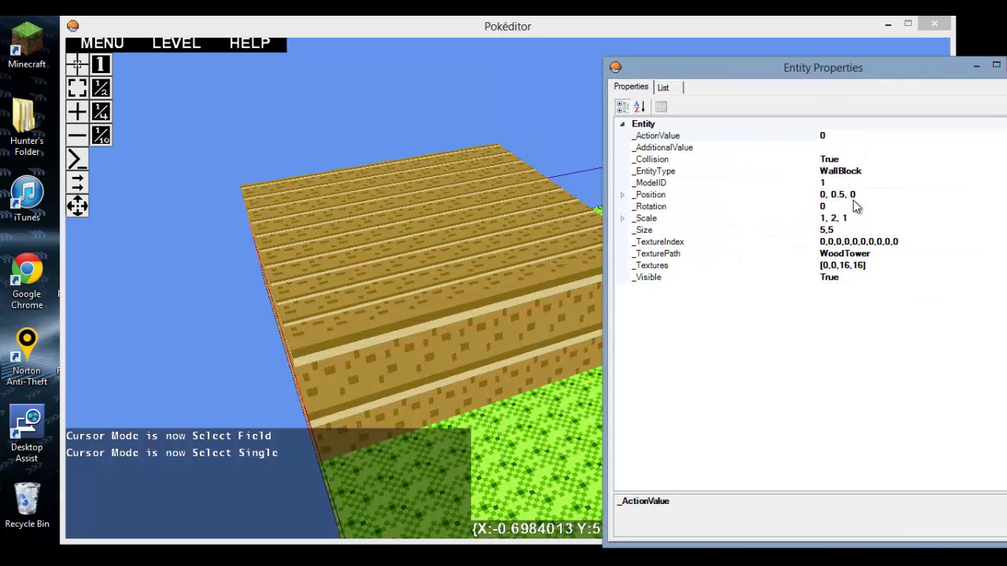
- Replace the block's WoodTower texture path with Routes
{"action": "left_click", "coordinate": [878, 254]}
{"action": "key", "text": "BackSpace"}
{"action": "key", "text": "BackSpace"}
{"action": "key", "text": "BackSpace"}
{"action": "key", "text": "BackSpace"}
{"action": "key", "text": "BackSpace"}
{"action": "key", "text": "BackSpace"}
{"action": "key", "text": "BackSpace"}
{"action": "key", "text": "BackSpace"}
{"action": "key", "text": "BackSpace"}
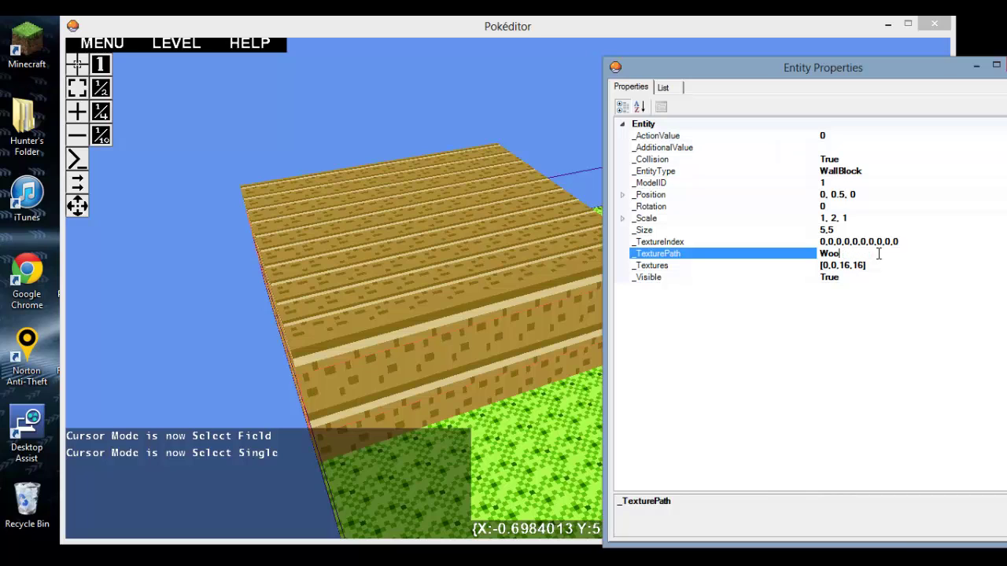
{"action": "type", "text": "Routes"}
{"action": "key", "text": "Return"}
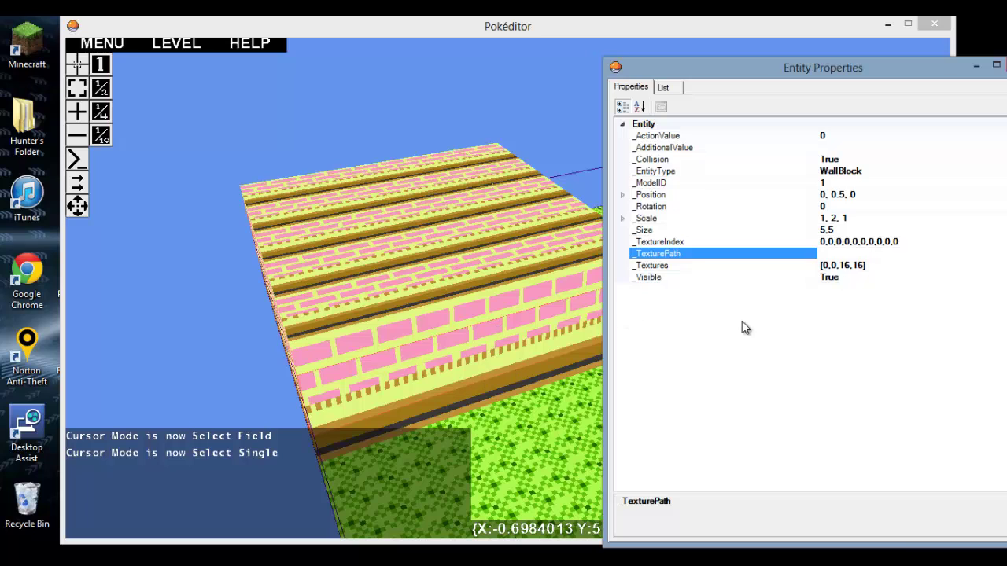
{"action": "left_click", "coordinate": [881, 252]}
{"action": "left_click", "coordinate": [854, 270]}
{"action": "key", "text": "BackSpace"}
{"action": "key", "text": "BackSpace"}
{"action": "key", "text": "BackSpace"}
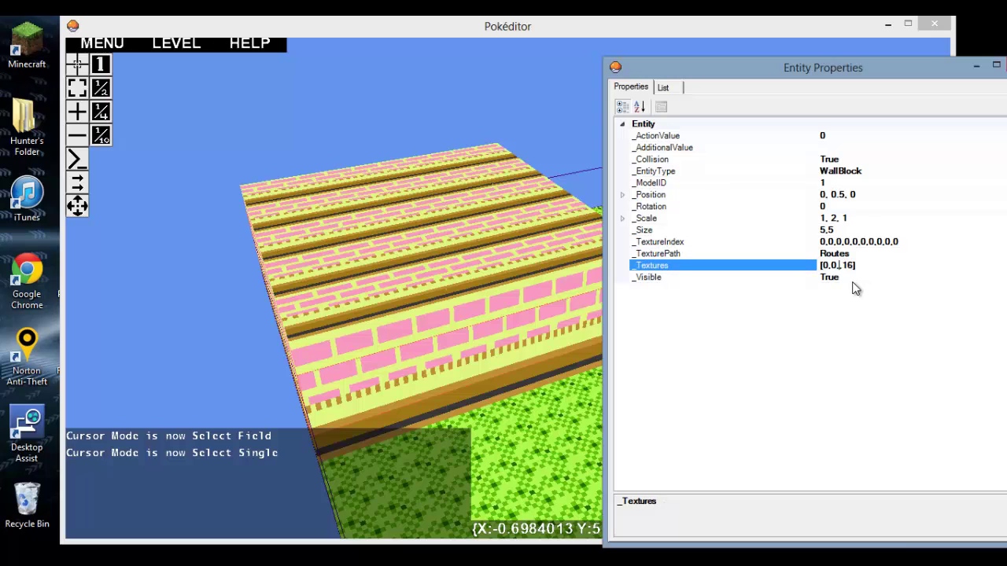
{"action": "type", "text": "32,"}
{"action": "key", "text": "End"}
{"action": "key", "text": "BackSpace"}
{"action": "key", "text": "BackSpace"}
{"action": "key", "text": "BackSpace"}
{"action": "type", "text": "32]"}
{"action": "key", "text": "Return"}
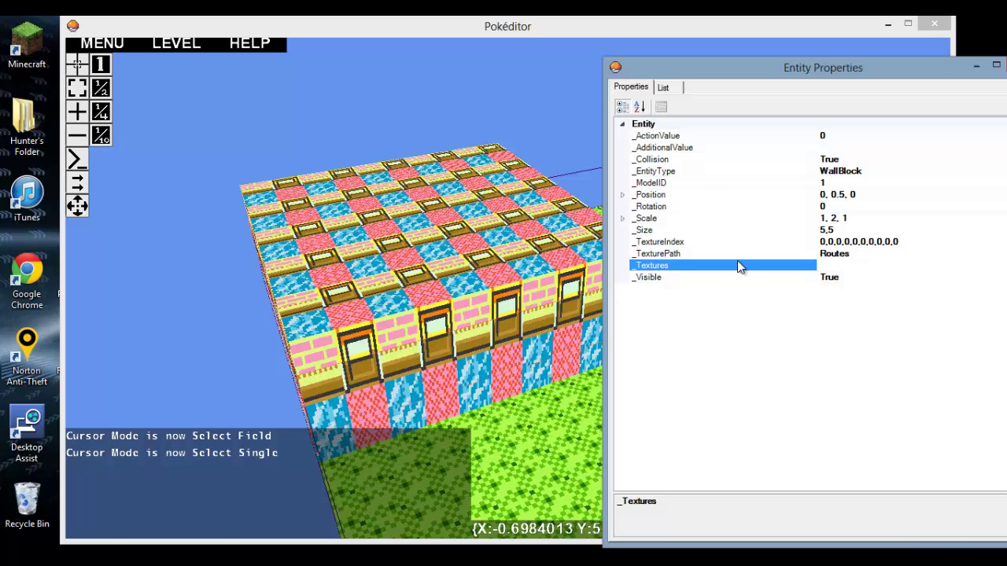
{"action": "left_click", "coordinate": [844, 266]}
{"action": "key", "text": "BackSpace"}
{"action": "key", "text": "BackSpace"}
{"action": "key", "text": "BackSpace"}
{"action": "type", "text": "16]"}
{"action": "key", "text": "Return"}
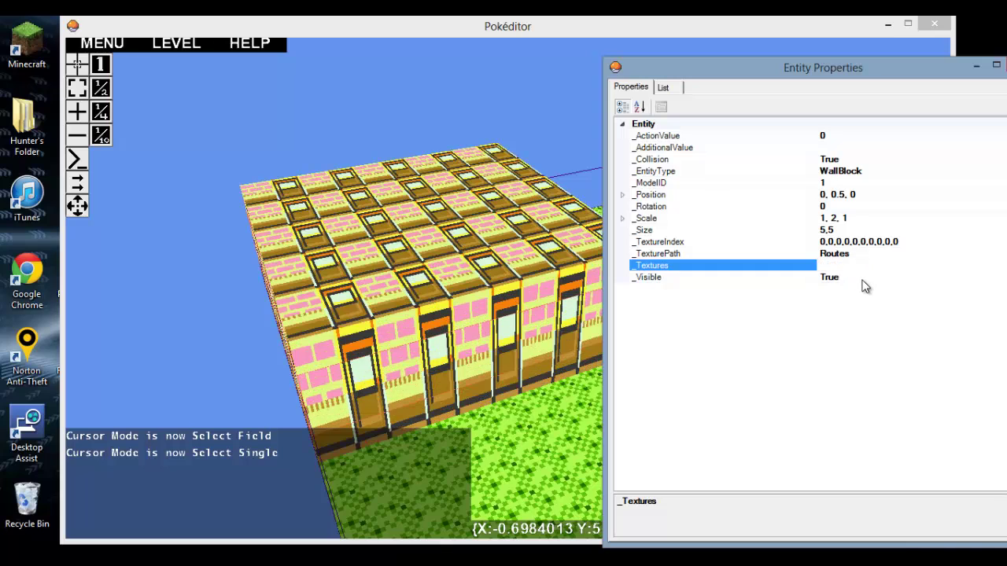
{"action": "left_click", "coordinate": [856, 266]}
{"action": "key", "text": "Left"}
{"action": "key", "text": "BackSpace"}
{"action": "key", "text": "BackSpace"}
{"action": "type", "text": "16"}
{"action": "key", "text": "Return"}
- Set the wall block's Visible property to False and close its properties
{"action": "left_click", "coordinate": [855, 277]}
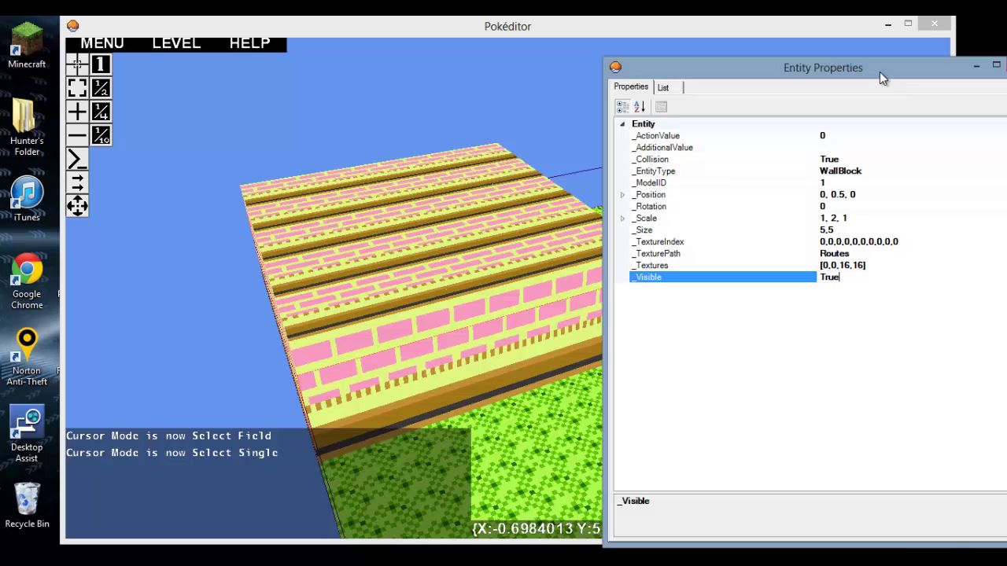
{"action": "left_click_drag", "start_coordinate": [880, 71], "coordinate": [841, 60]}
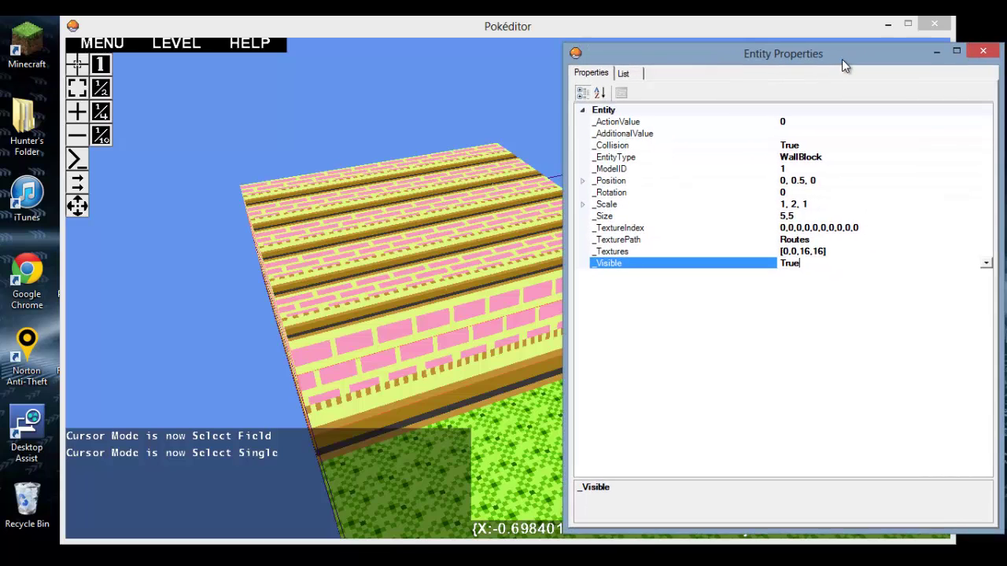
{"action": "left_click", "coordinate": [988, 267]}
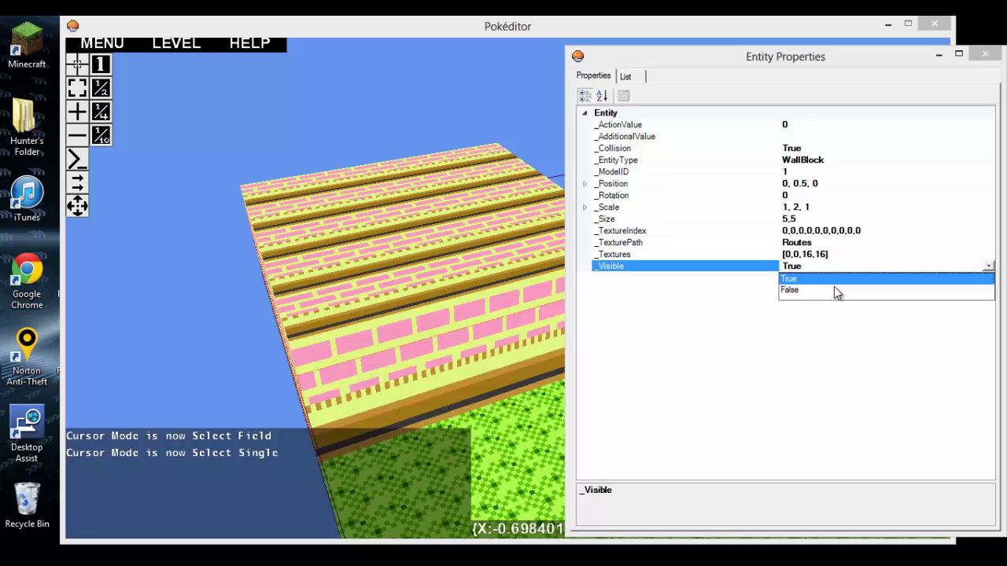
{"action": "left_click", "coordinate": [834, 289]}
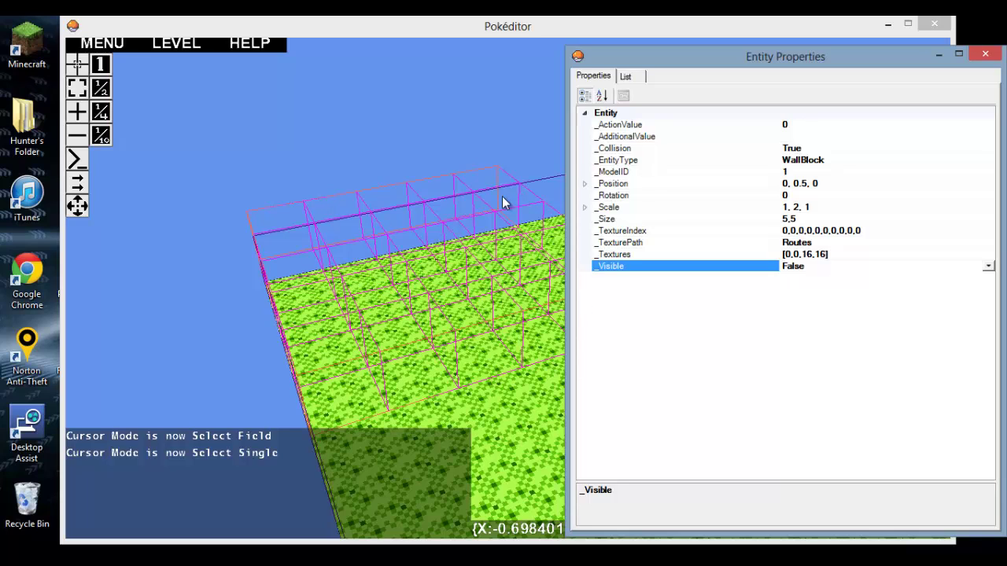
{"action": "left_click", "coordinate": [985, 54]}
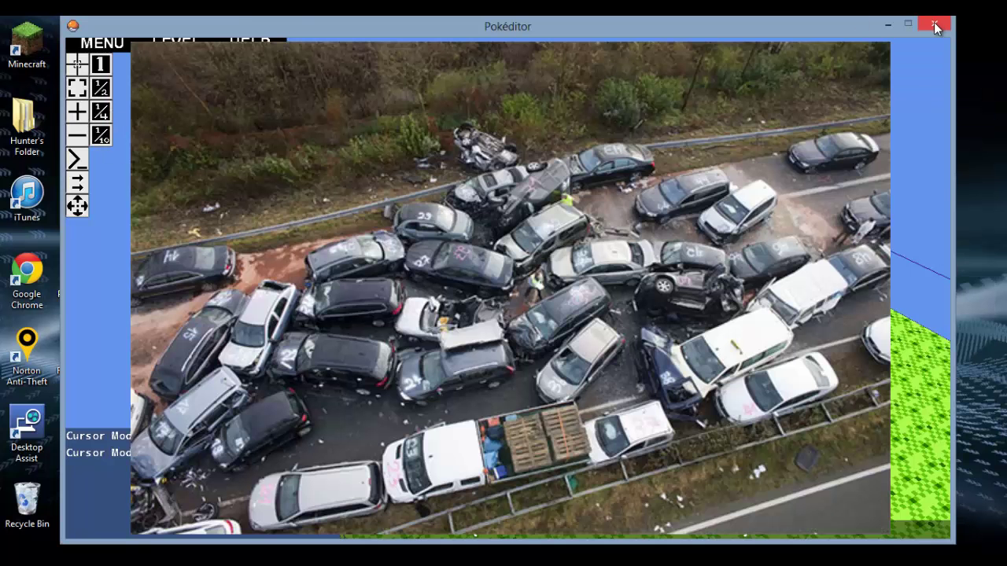
- Close Pokéditor and relaunch it from the desktop icon
{"action": "left_click", "coordinate": [934, 26]}
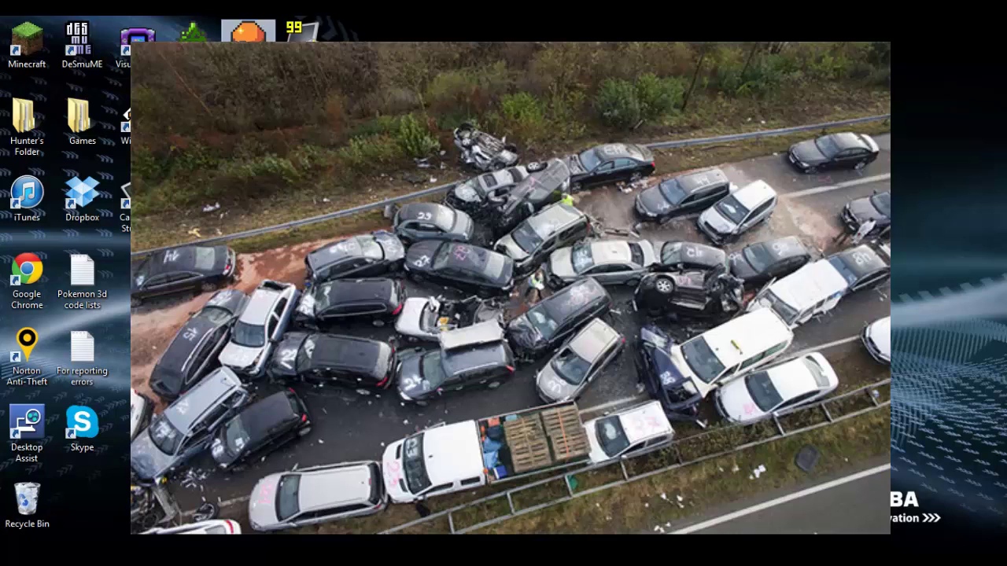
{"action": "double_click", "coordinate": [248, 31]}
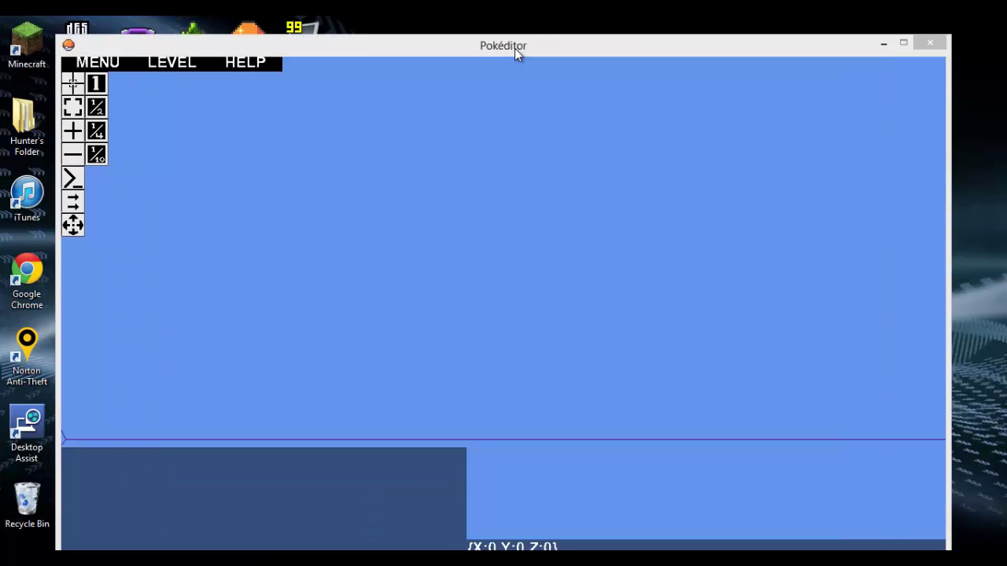
- Open the Add Entity dialog and move it to the right of the empty scene
{"action": "left_click", "coordinate": [77, 109]}
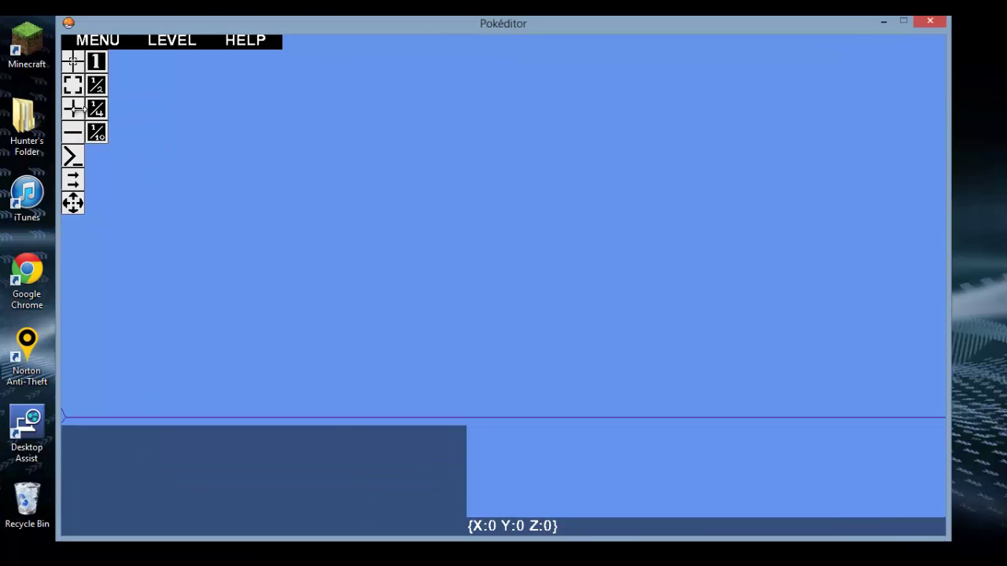
{"action": "left_click_drag", "start_coordinate": [259, 68], "coordinate": [819, 68]}
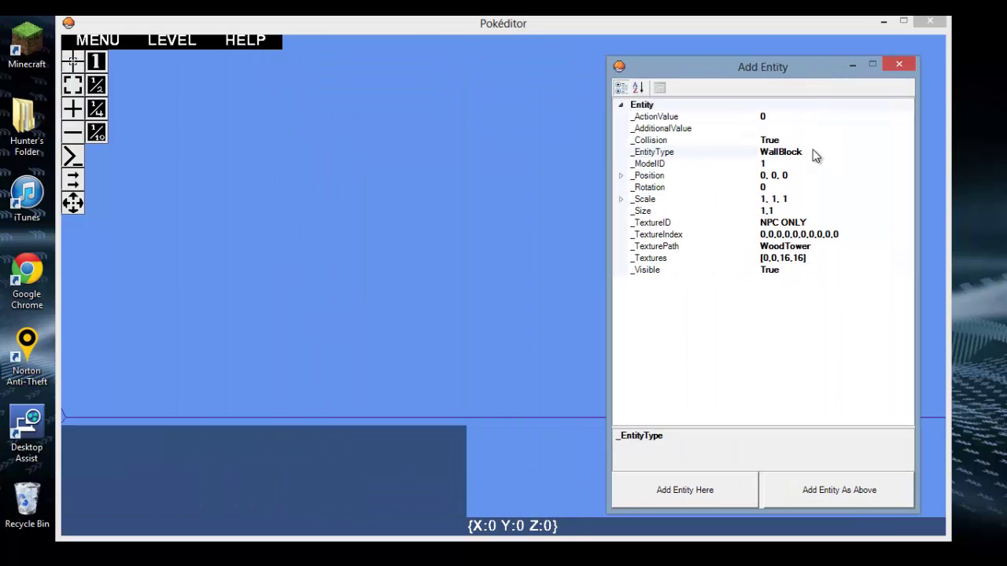